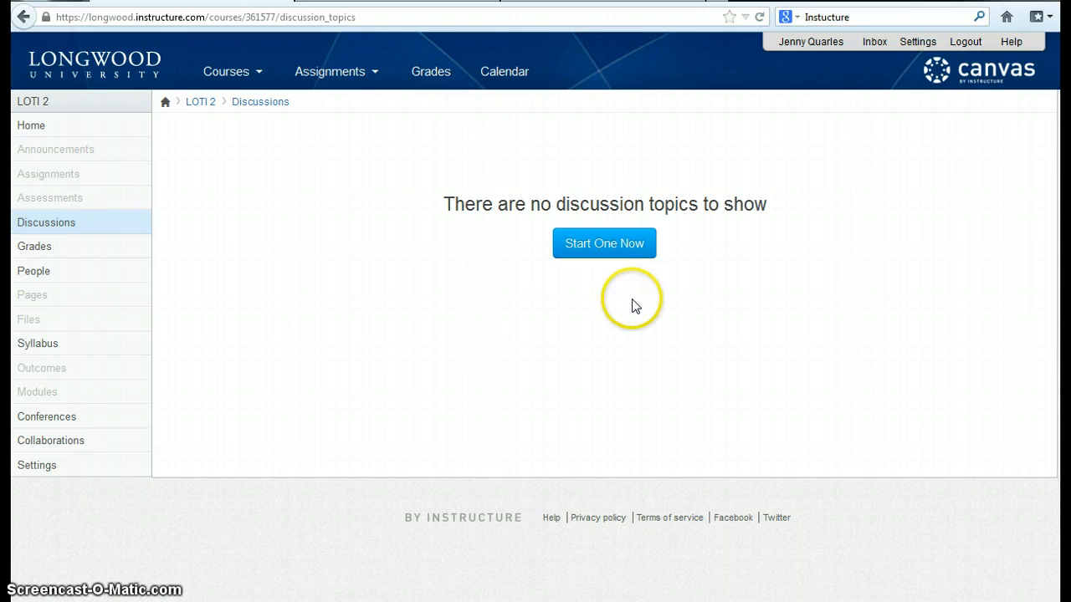
# - Start a new discussion topic titled "Sample Discussion" and enter "Directions" as its body text
pyautogui.click(604, 256)
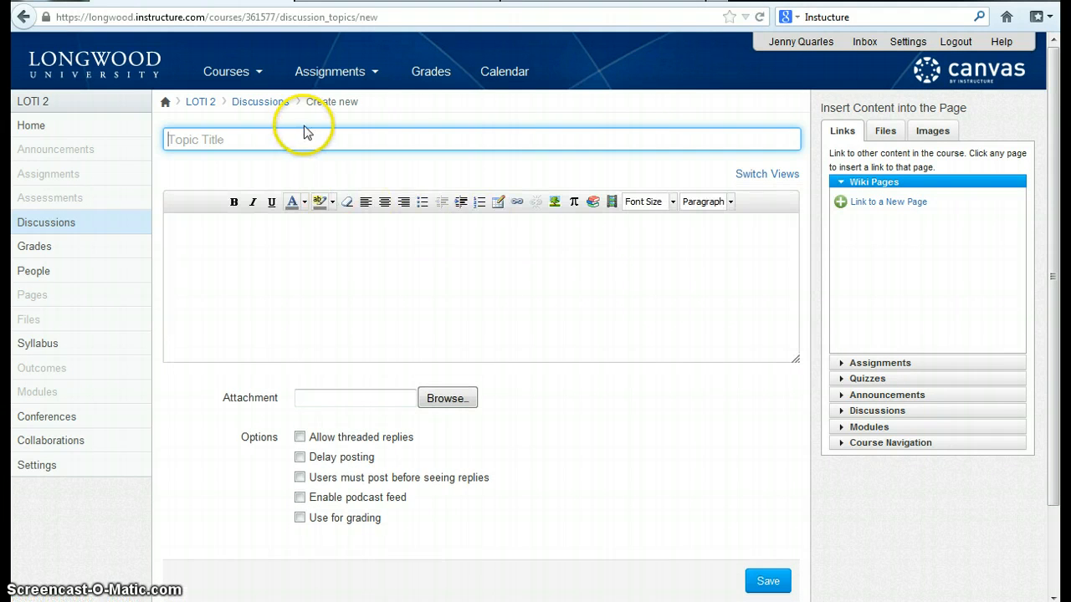
pyautogui.write('Sample ')
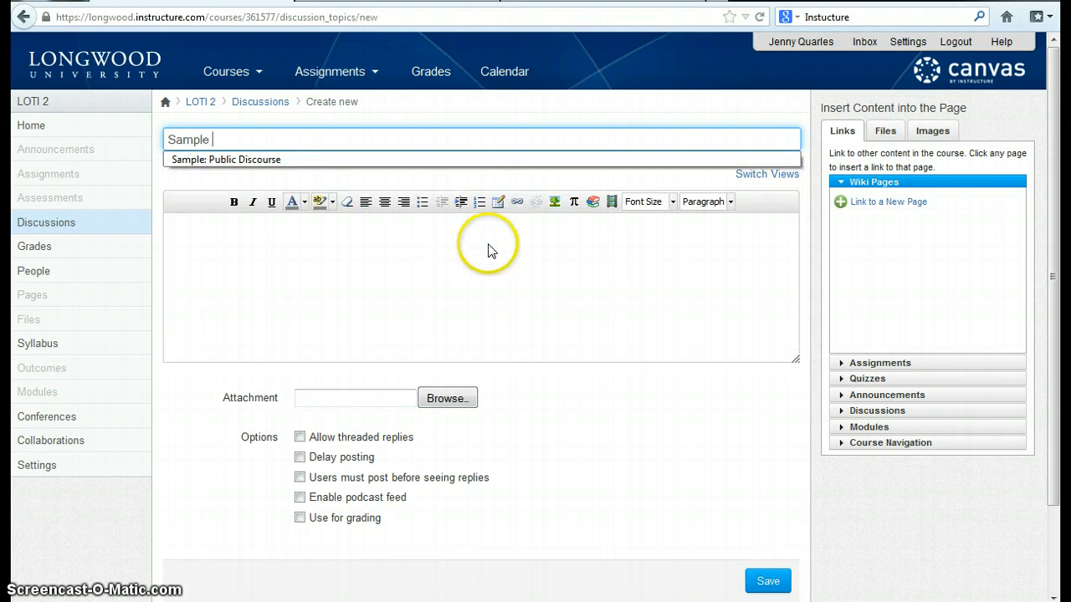
pyautogui.write('Discussion')
pyautogui.click(490, 250)
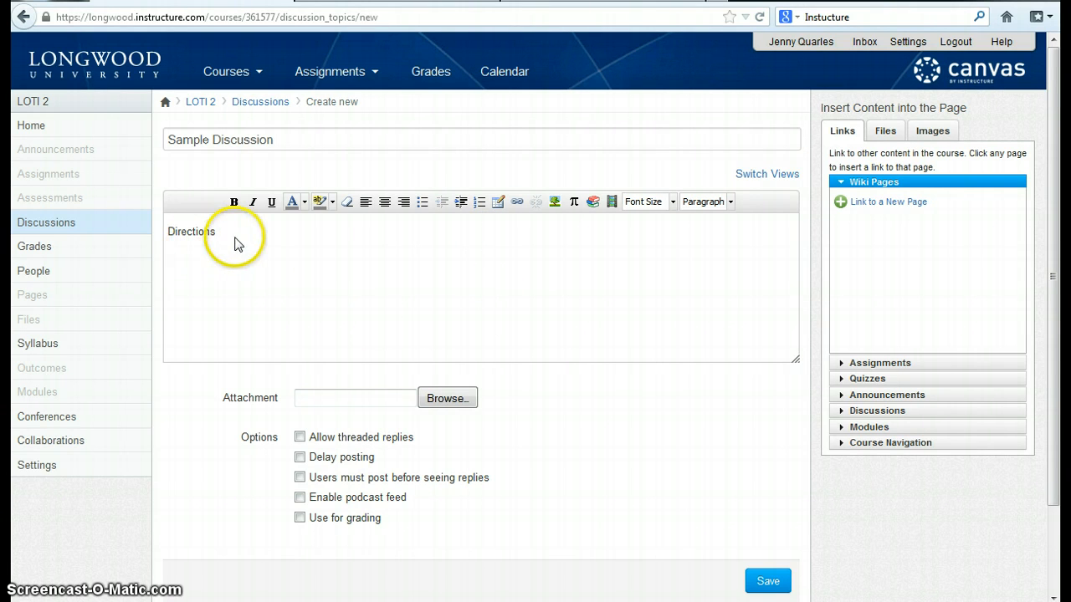
# - Search YouTube through the public collections for bulldog videos and embed "Bob the Bulldog - A Day in the Life" below the directions
pyautogui.click(591, 205)
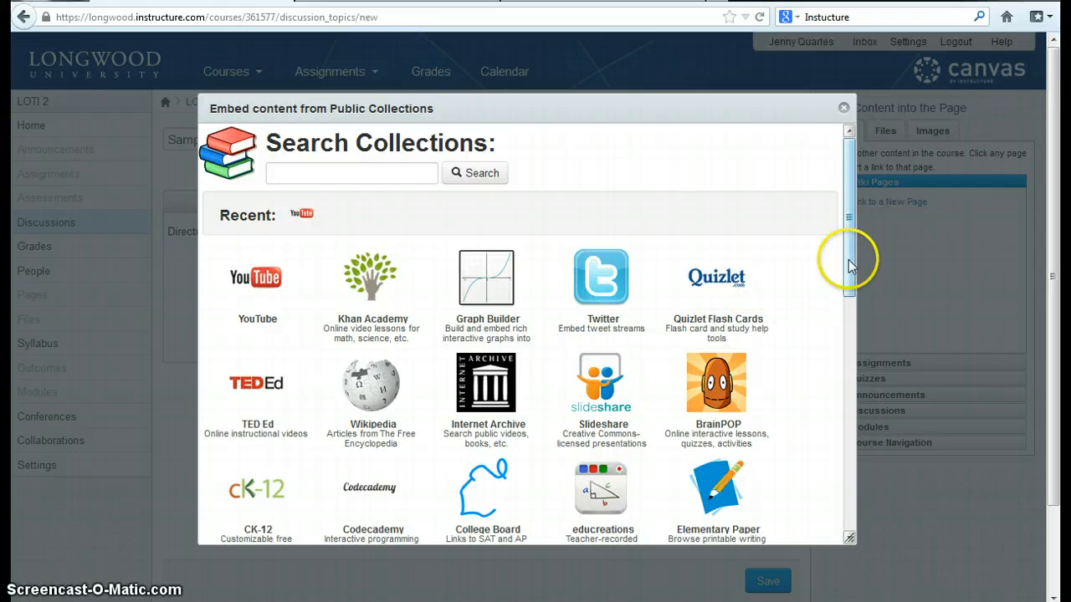
pyautogui.moveTo(852, 258); pyautogui.dragTo(844, 228)
pyautogui.click(247, 301)
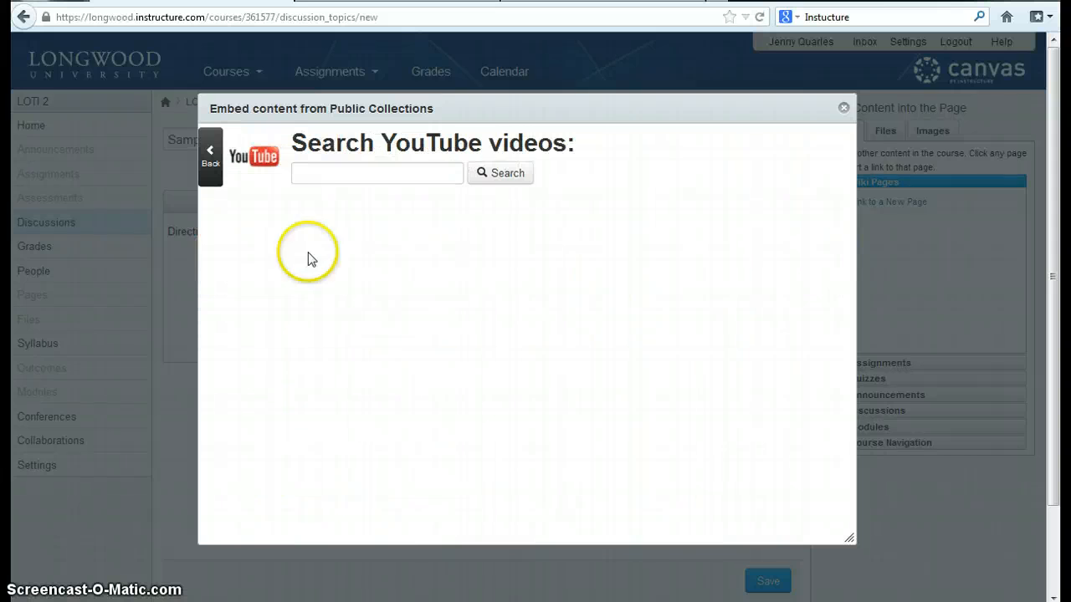
pyautogui.click(367, 171)
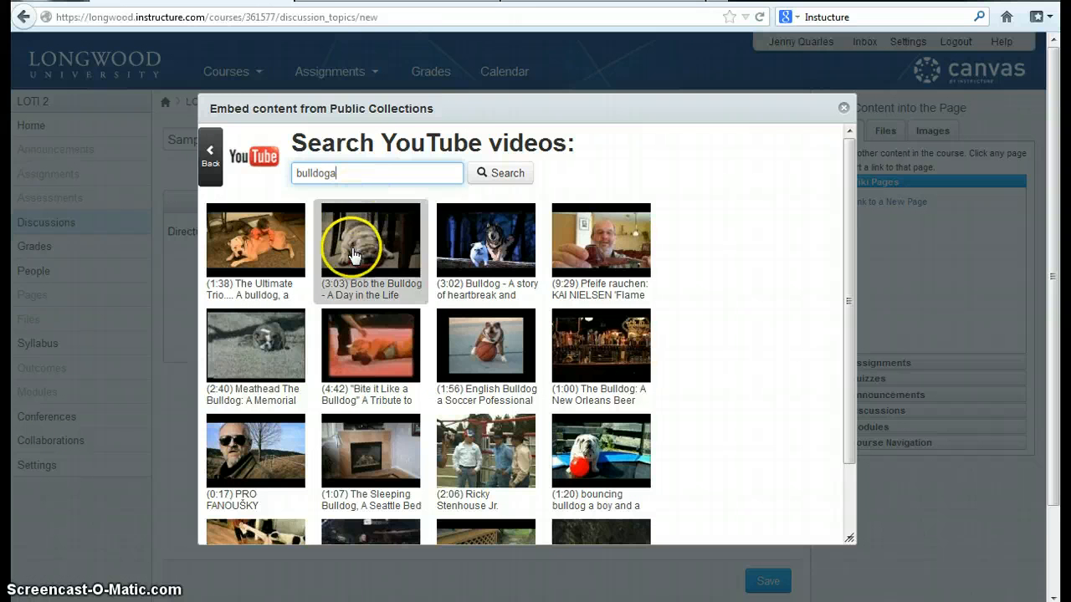
pyautogui.click(402, 252)
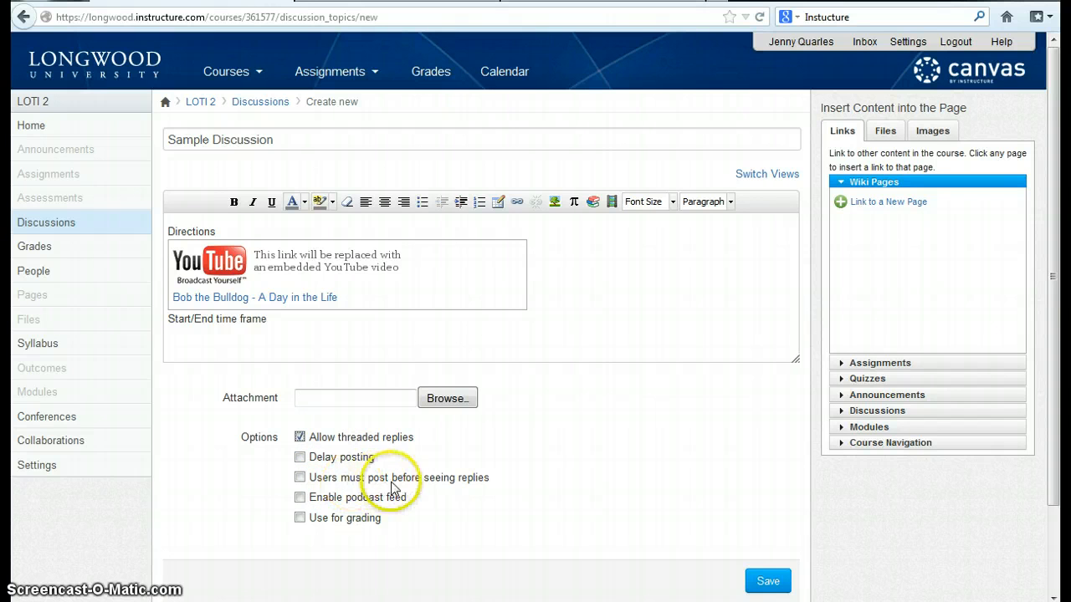
# - Require users to post before seeing replies and make the discussion graded with 5 points possible
pyautogui.click(300, 478)
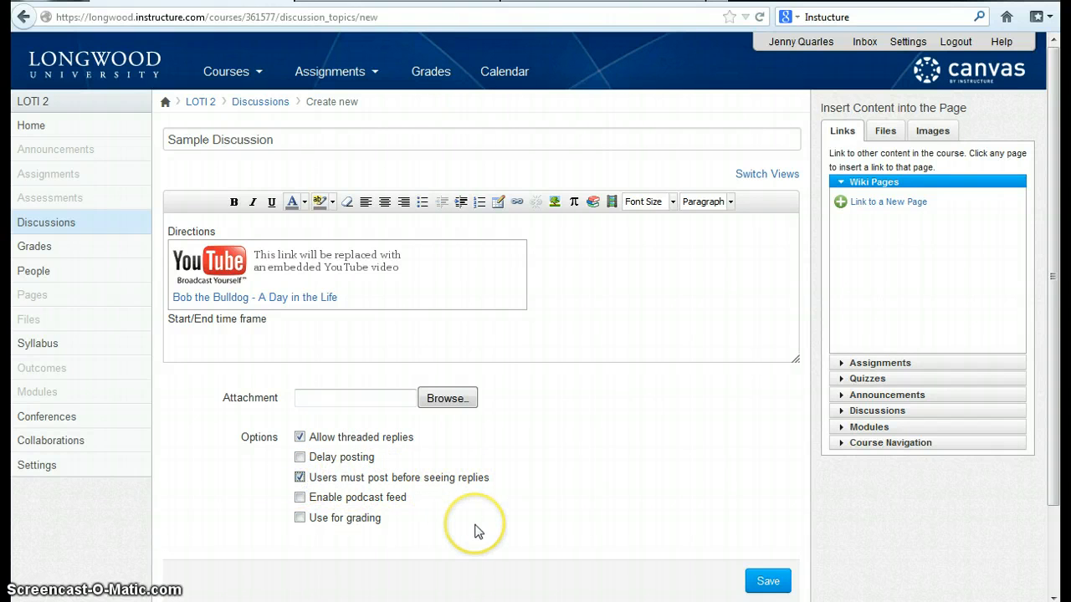
pyautogui.click(298, 518)
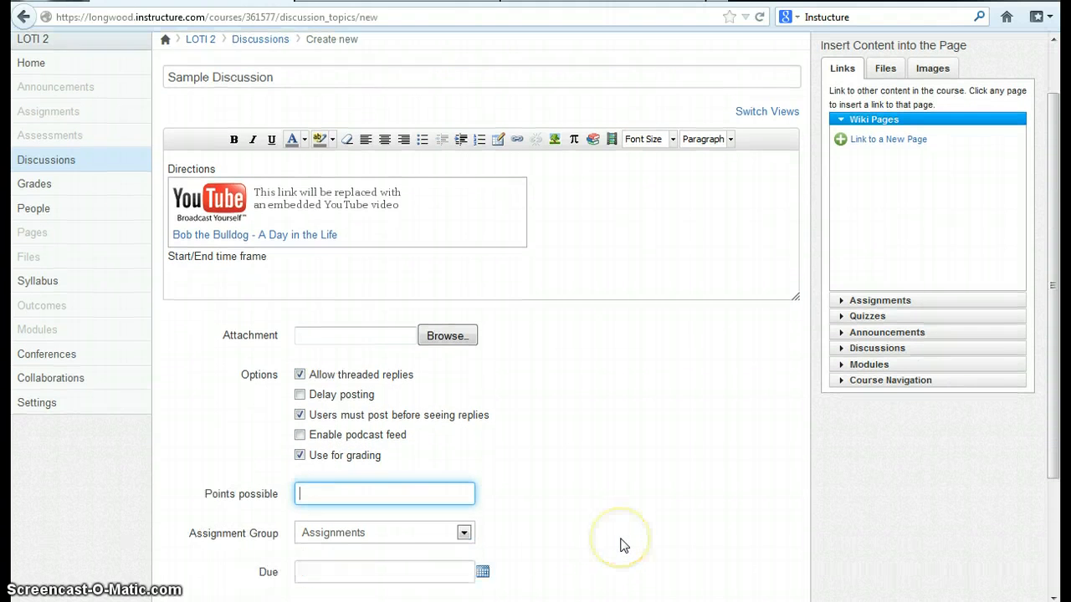
pyautogui.scroll(-2, 619, 545)
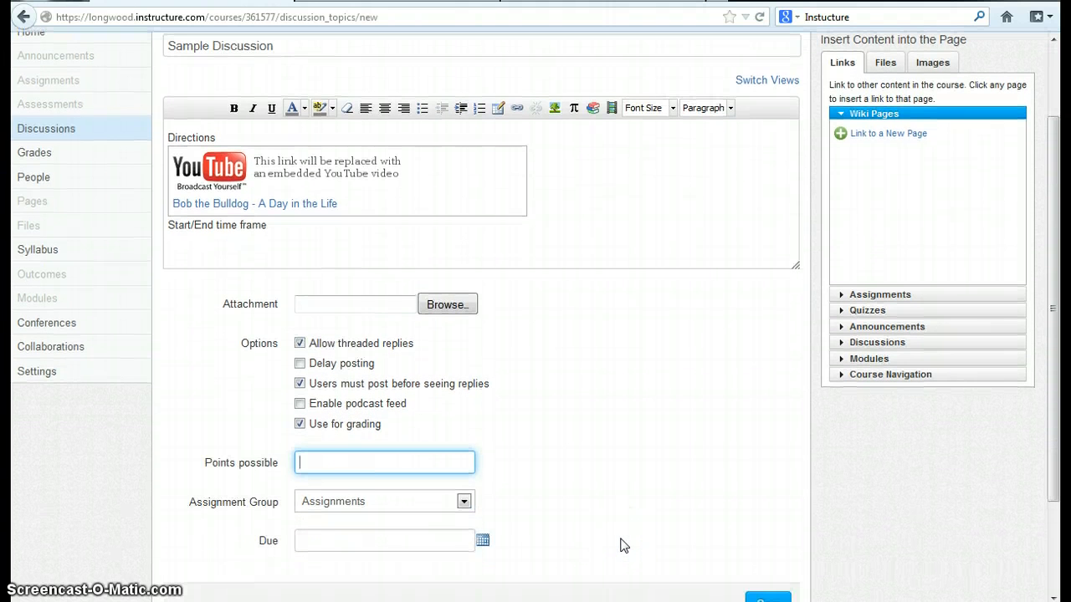
pyautogui.write('5')
pyautogui.click(663, 532)
# - Check which assignment groups are available for the graded discussion
pyautogui.click(463, 502)
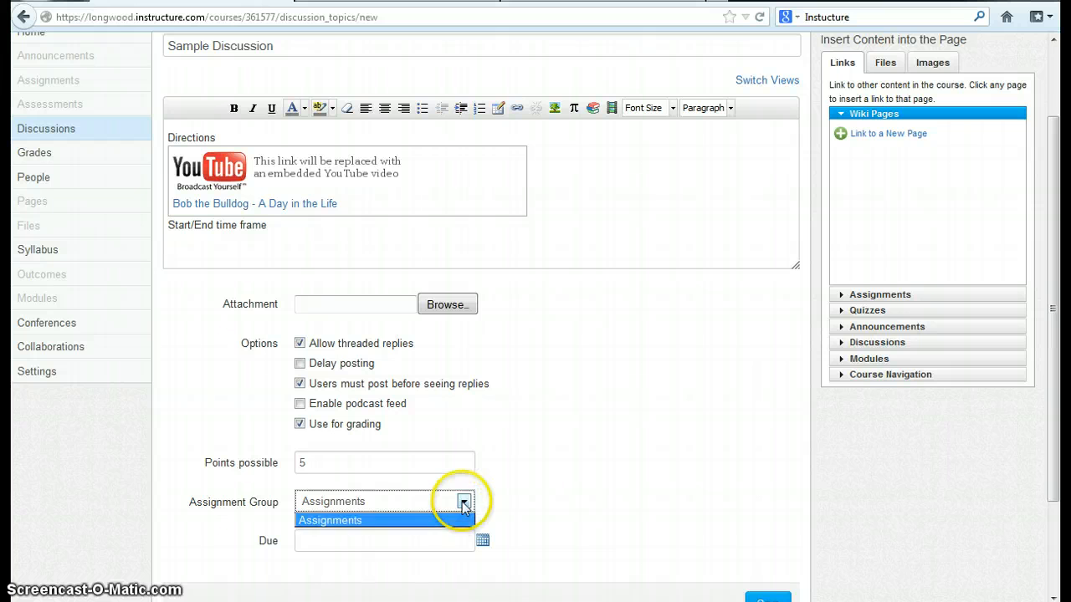
pyautogui.click(463, 503)
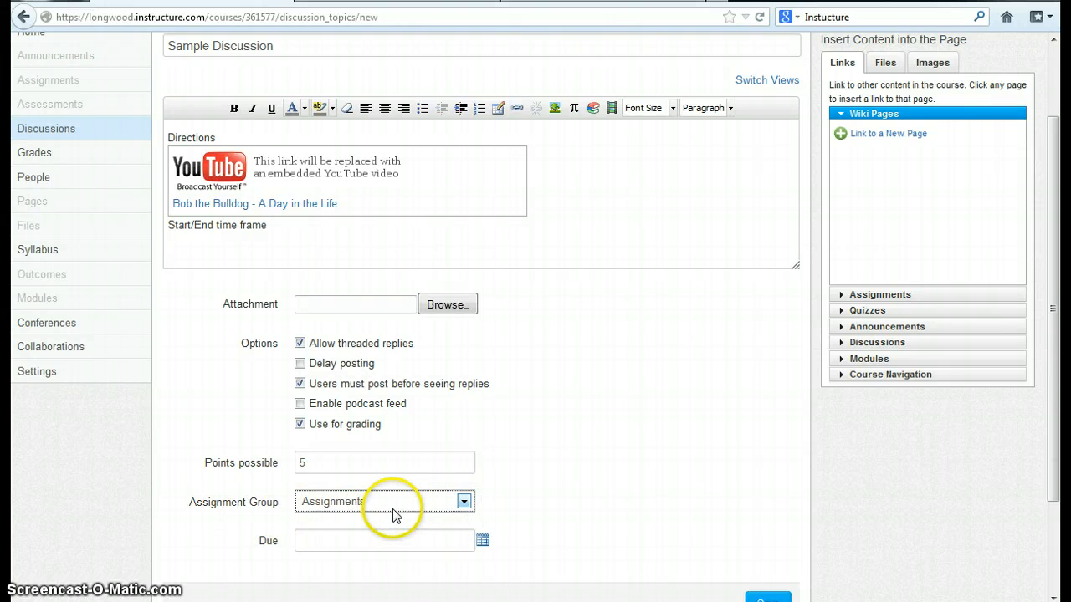
pyautogui.click(463, 502)
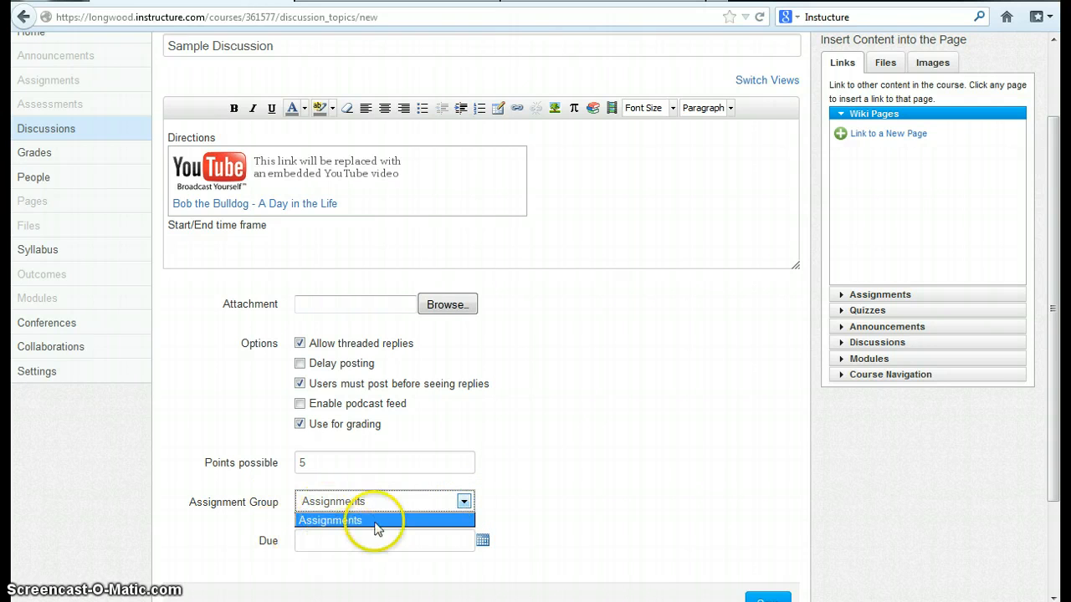
pyautogui.click(574, 492)
# - Set the discussion's due date to Feb 28, 2013
pyautogui.click(484, 542)
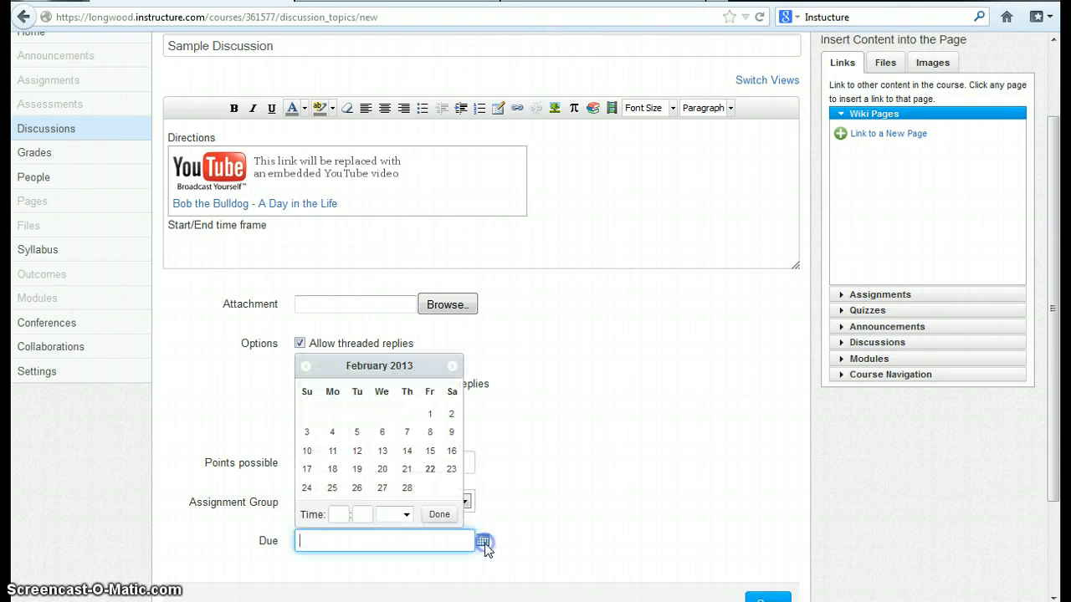
pyautogui.click(381, 431)
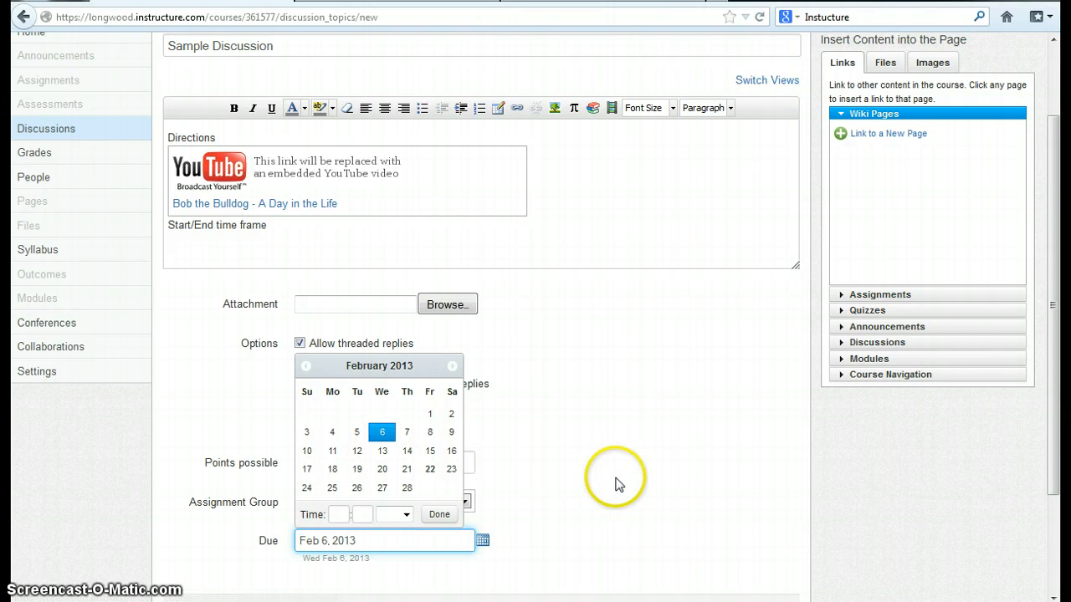
pyautogui.scroll(-3, 616, 485)
pyautogui.click(407, 356)
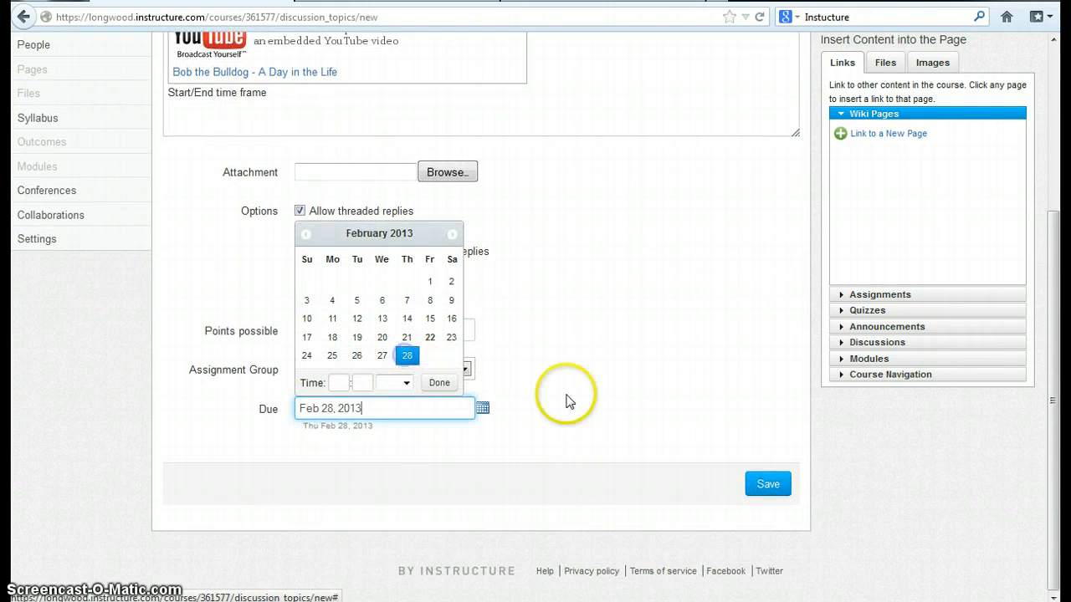
pyautogui.click(601, 408)
# - Review the discussion settings and examine the options for inserting files and images into the page
pyautogui.scroll(4, 602, 411)
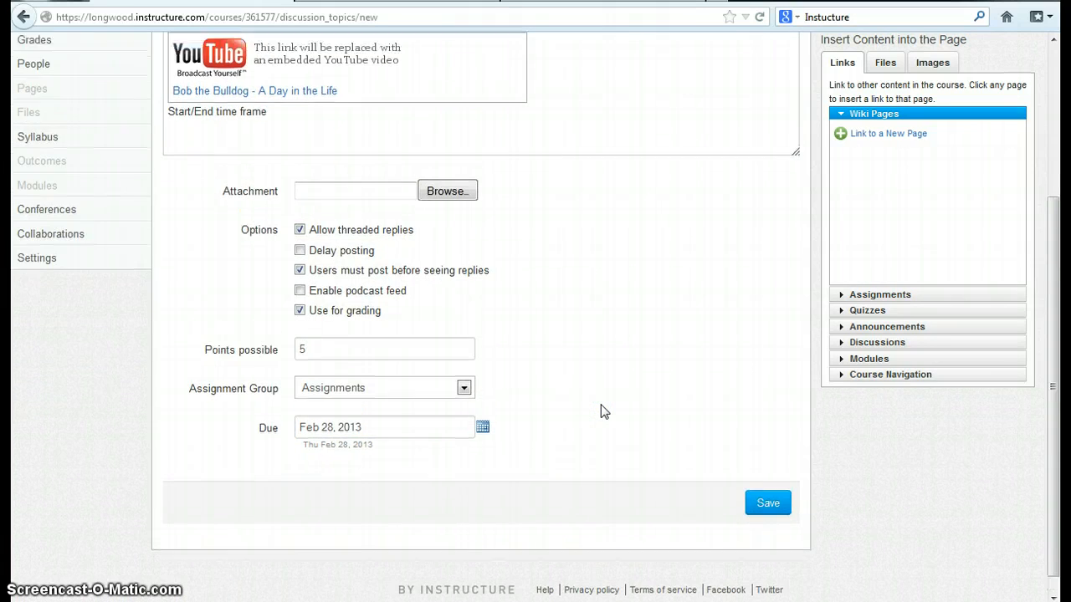
pyautogui.scroll(-3, 715, 548)
pyautogui.scroll(-2, 726, 552)
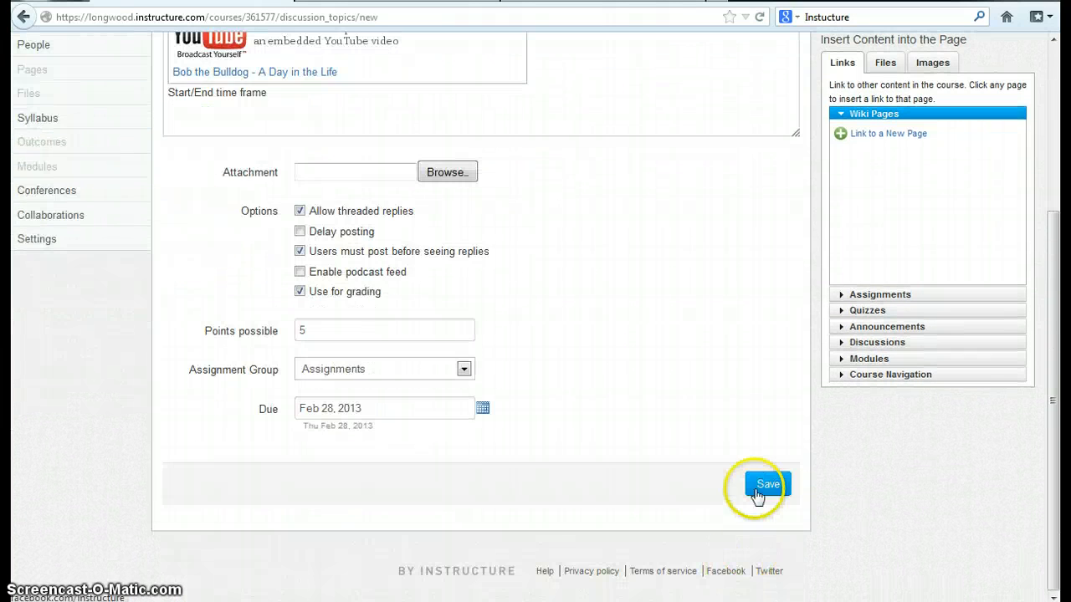
pyautogui.scroll(4, 653, 421)
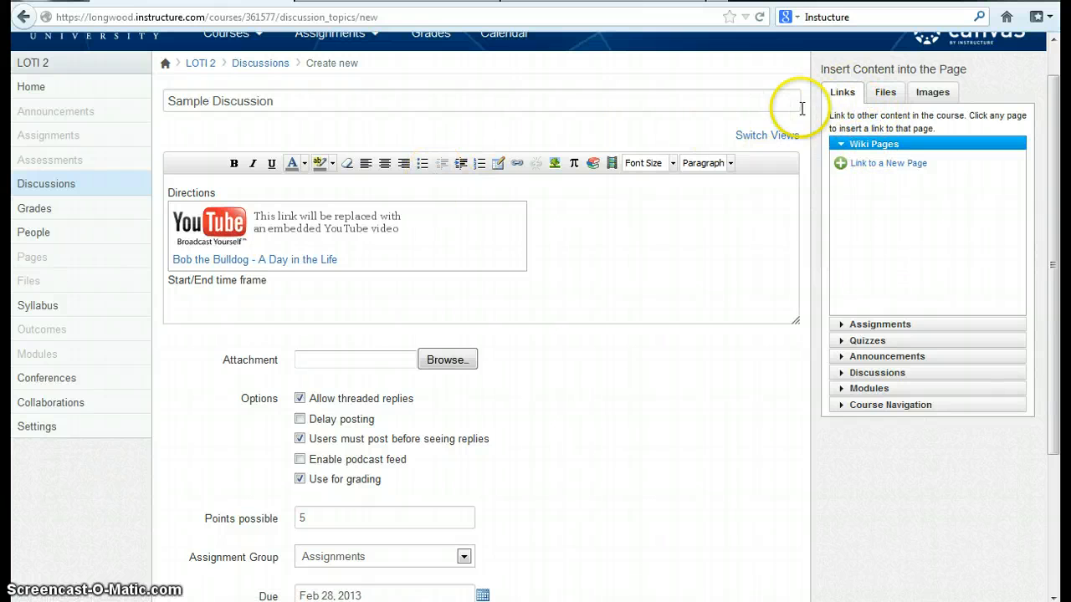
pyautogui.click(887, 94)
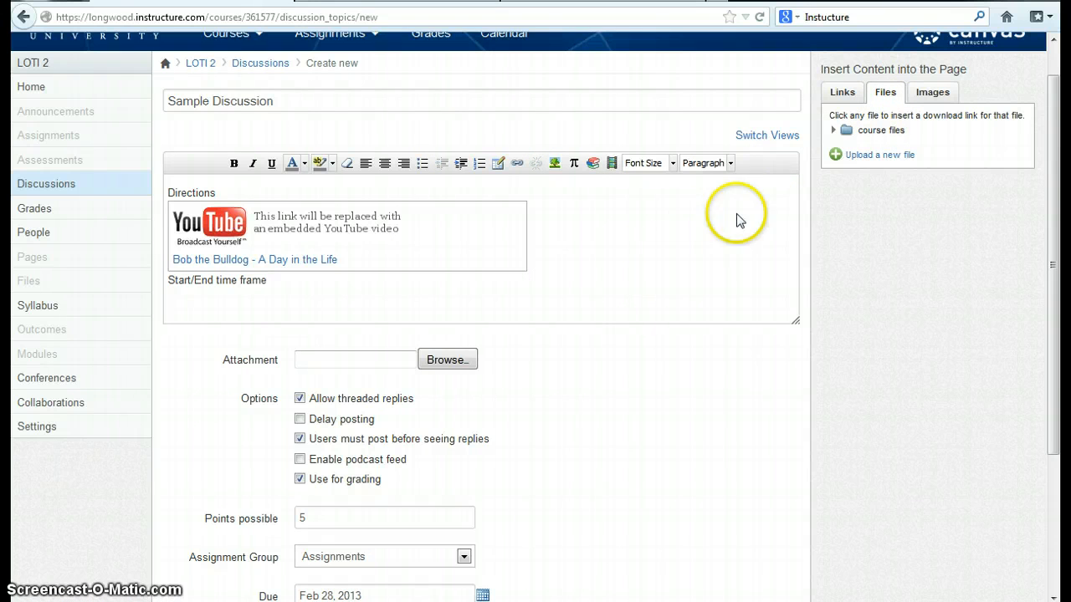
pyautogui.click(932, 95)
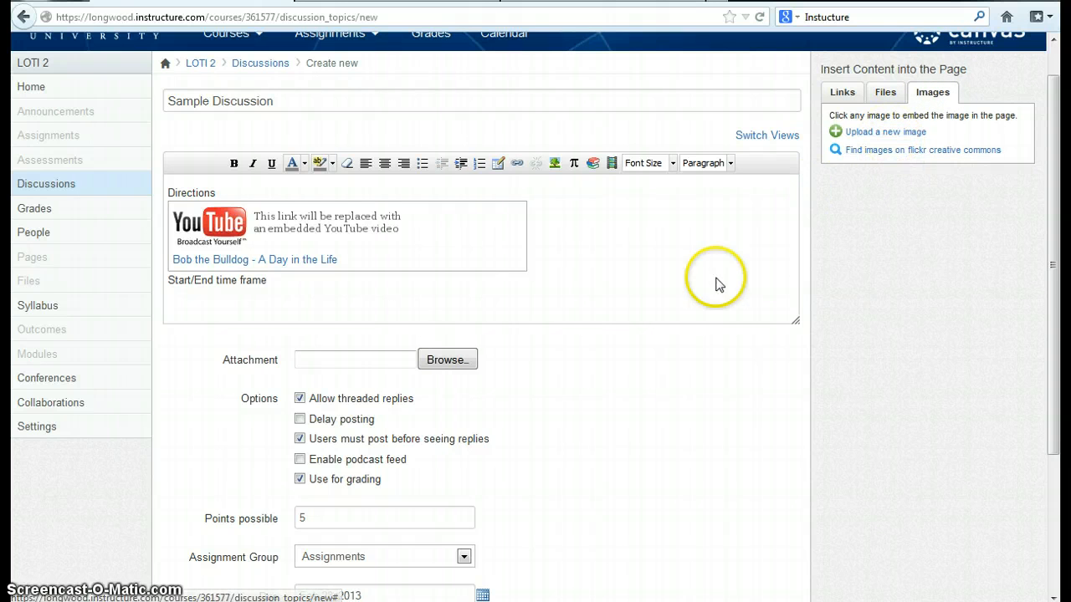
# - Save the new graded discussion topic
pyautogui.scroll(-5, 708, 390)
pyautogui.click(771, 490)
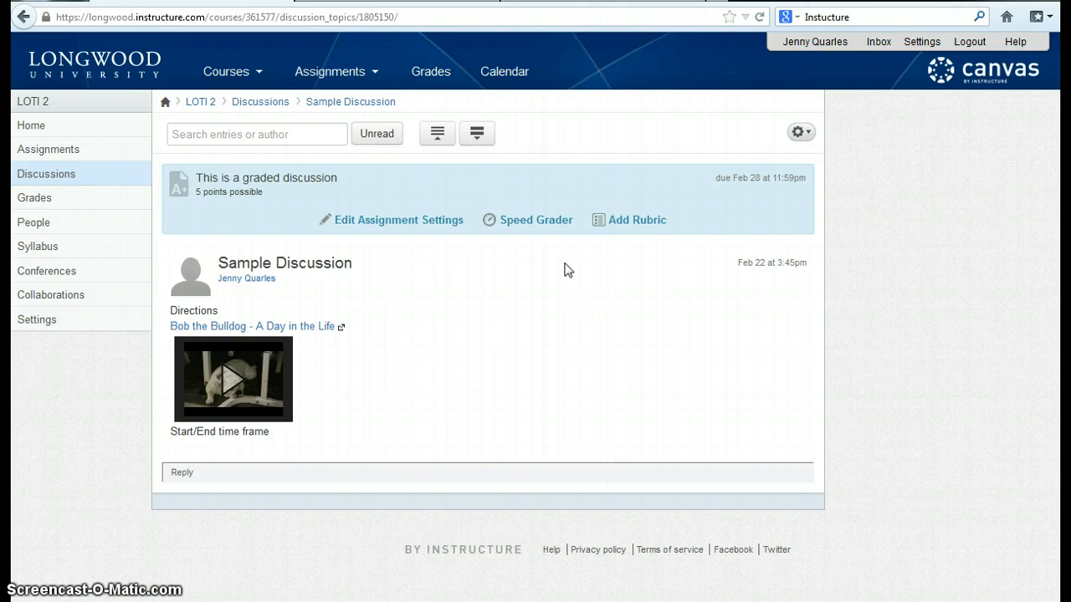
# - Post a reply to the Sample Discussion topic reading "Type response"
pyautogui.click(354, 472)
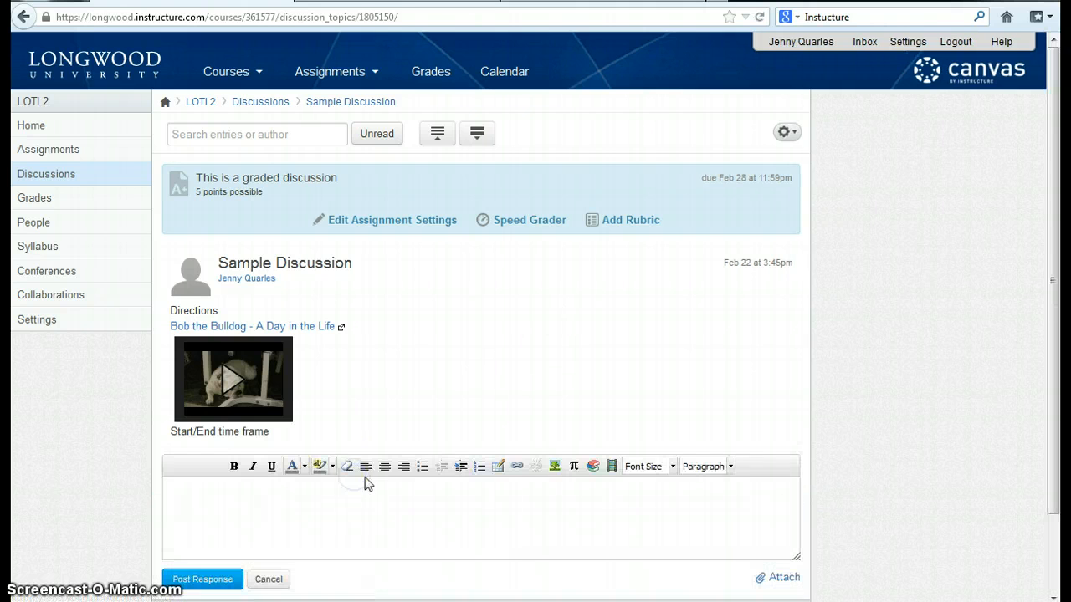
pyautogui.click(259, 514)
pyautogui.write('Type')
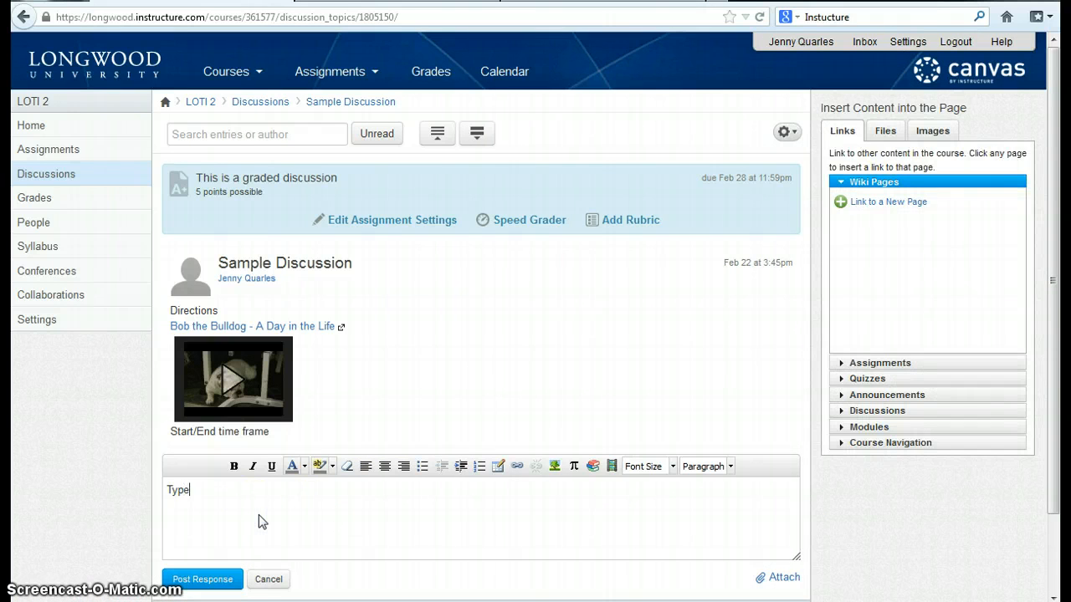
pyautogui.write(' response')
pyautogui.click(199, 579)
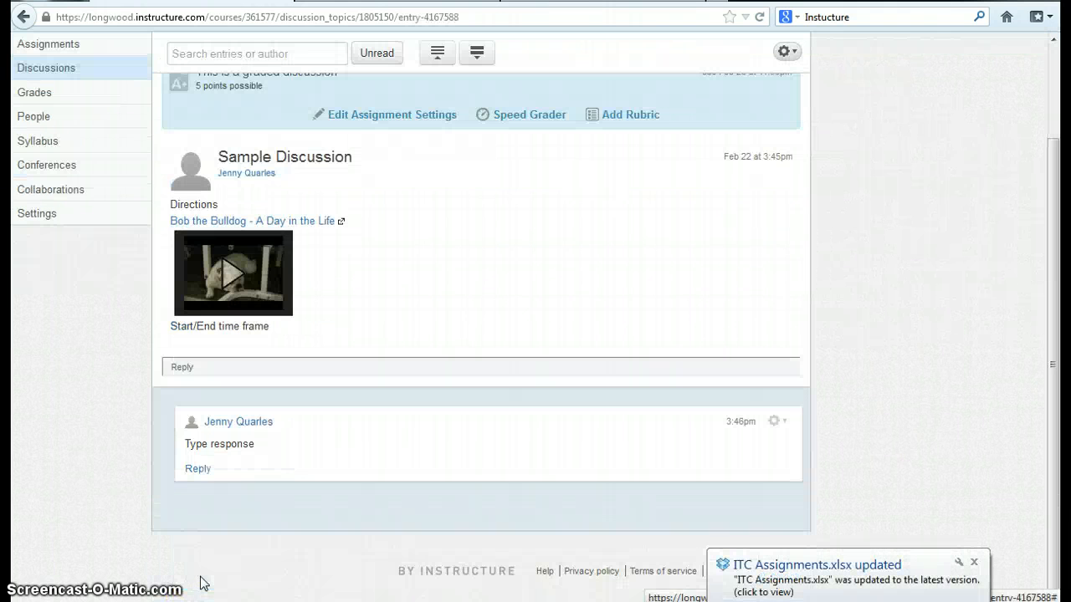
# - Post a threaded reply reading "Replies" under the "Type response" entry
pyautogui.click(200, 473)
pyautogui.click(265, 521)
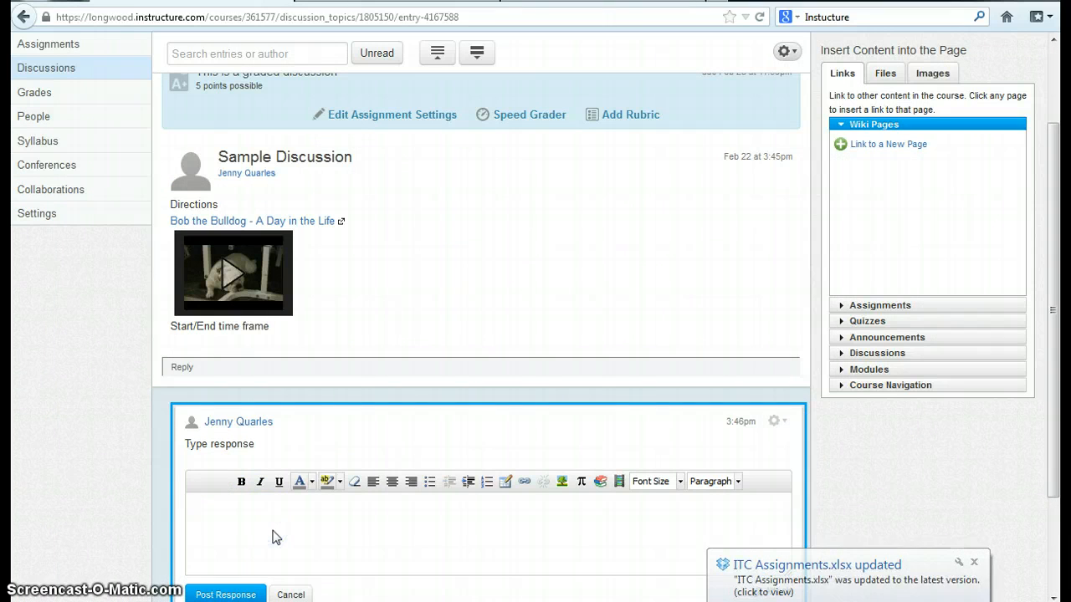
pyautogui.press('BackSpace')
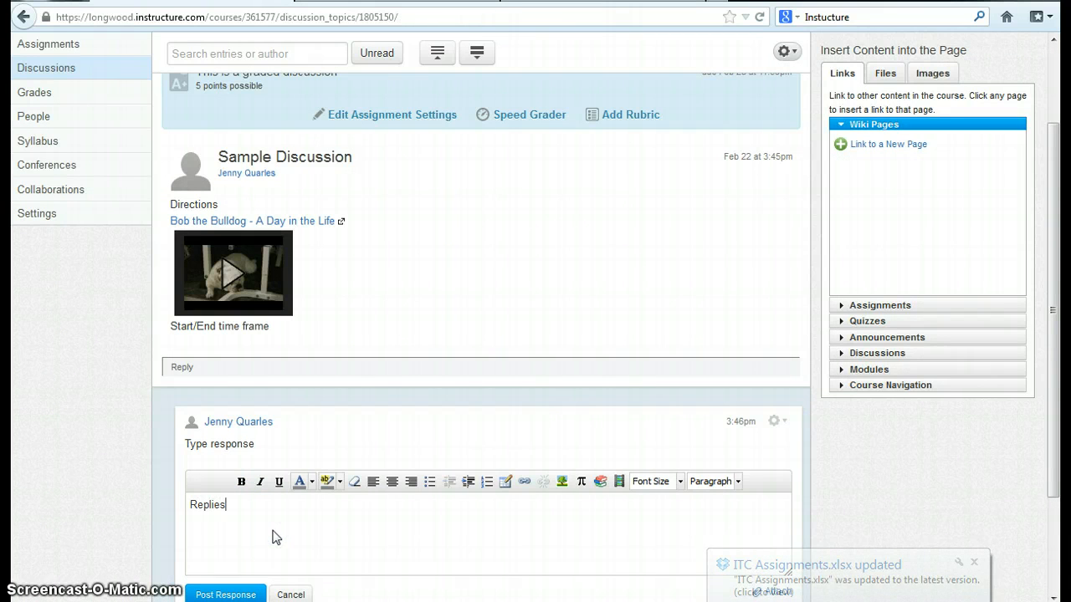
pyautogui.click(226, 592)
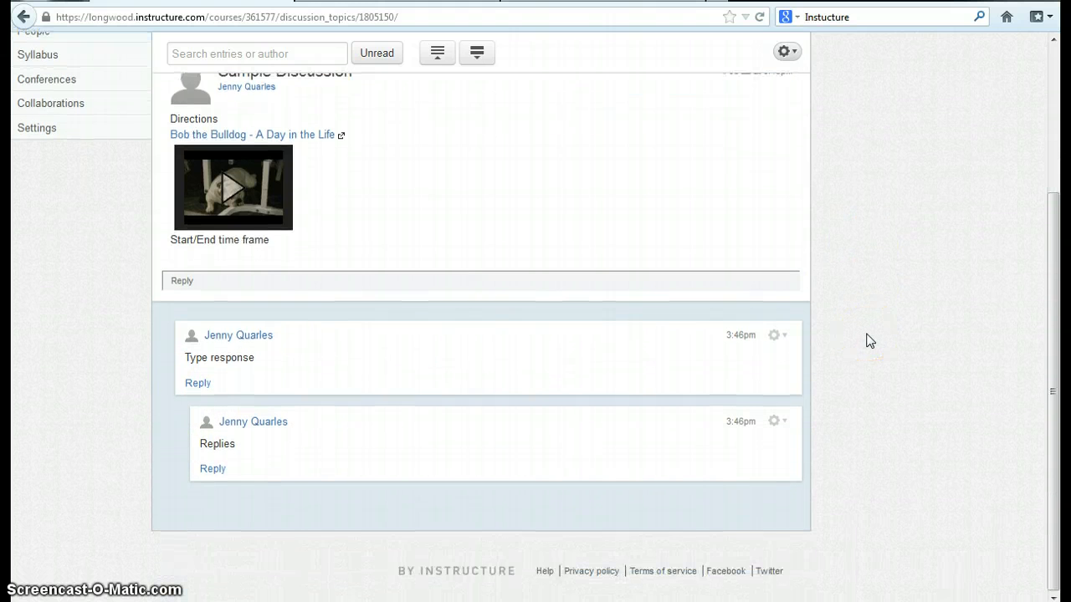
# - Open another reply to the main topic and look at its attachment and media recording options without adding anything
pyautogui.scroll(2, 870, 341)
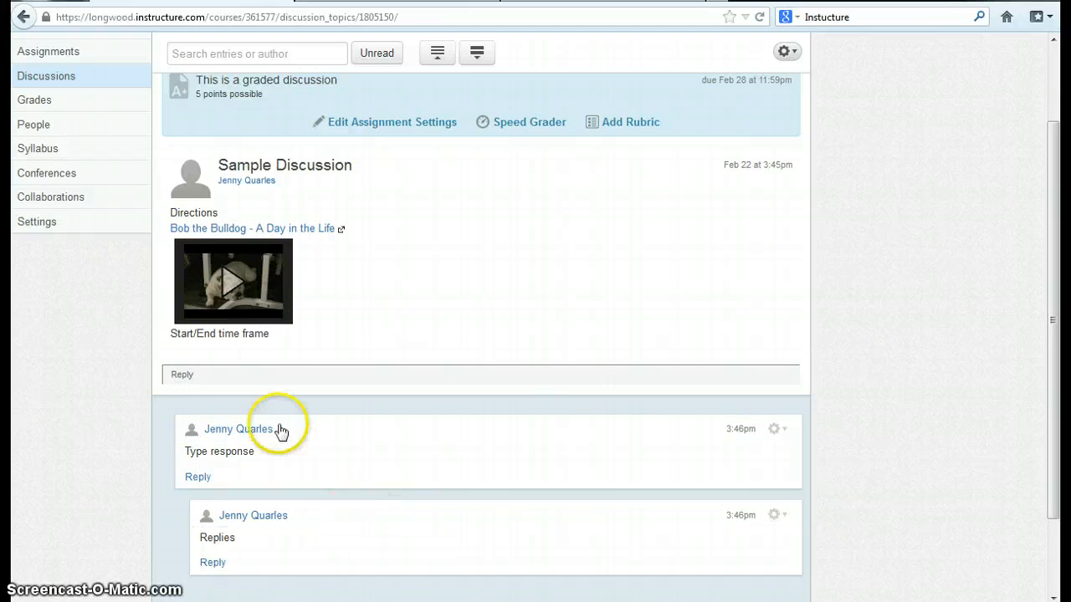
pyautogui.click(212, 375)
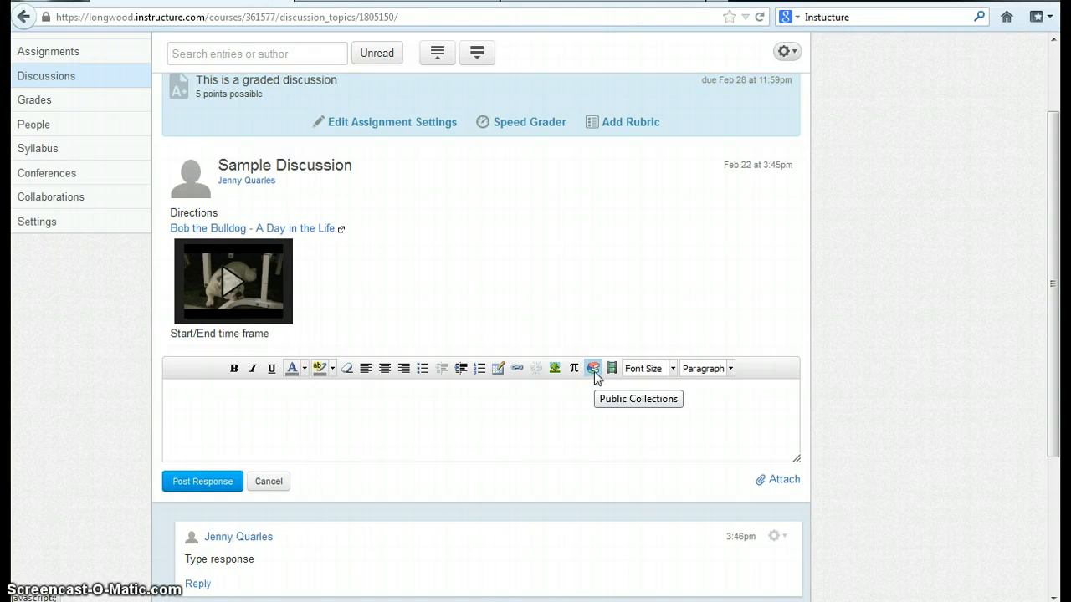
pyautogui.click(784, 484)
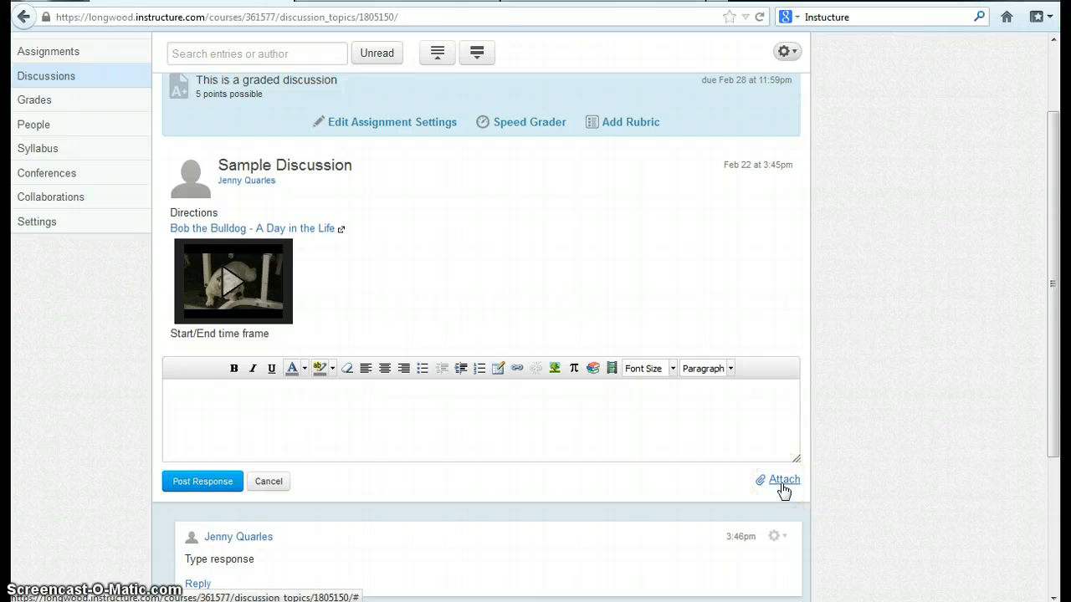
pyautogui.click(612, 373)
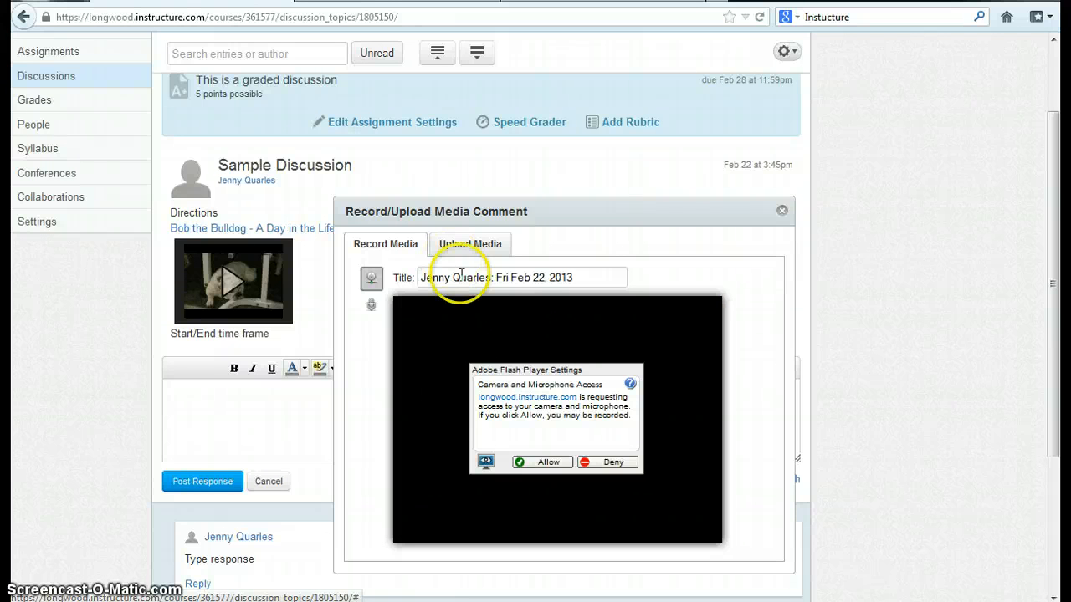
pyautogui.click(782, 213)
pyautogui.scroll(2, 736, 390)
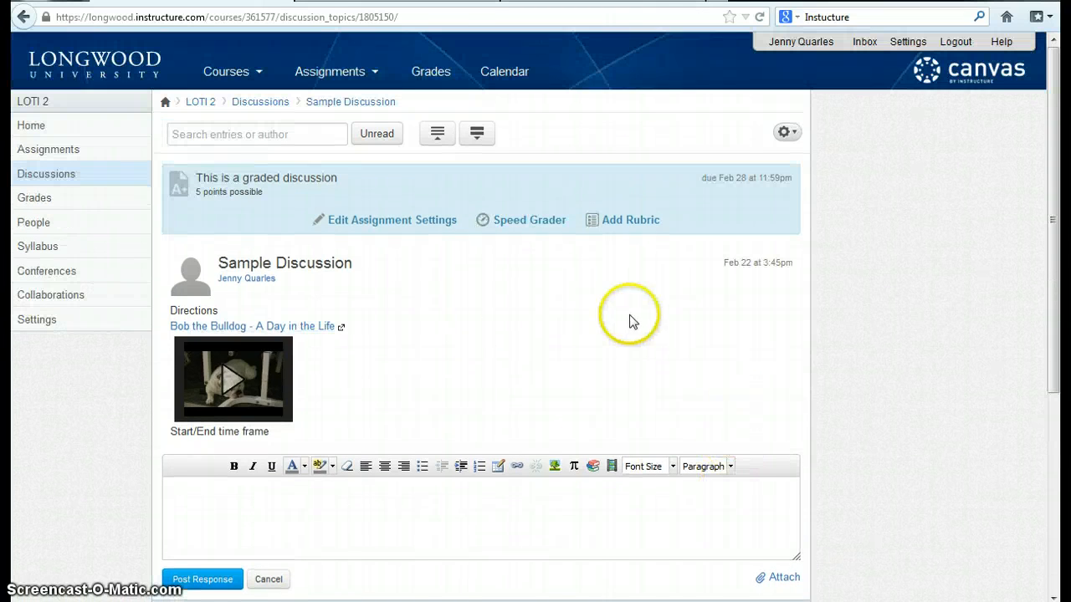